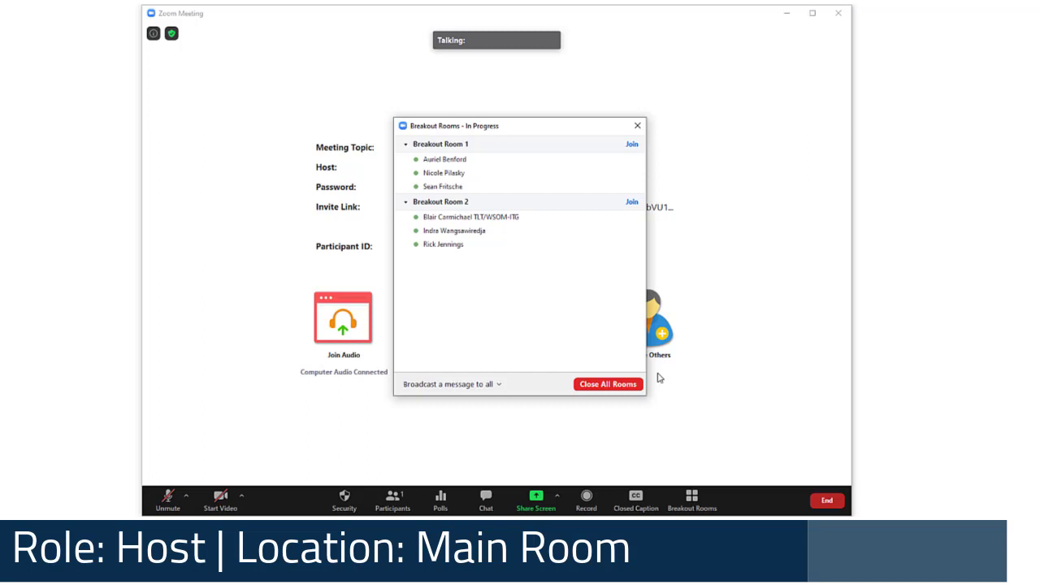
- As host, join Breakout Room 1 from the main session and switch from it to Breakout Room 2
{"action": "left_click", "coordinate": [630, 145]}
{"action": "left_click", "coordinate": [669, 153]}
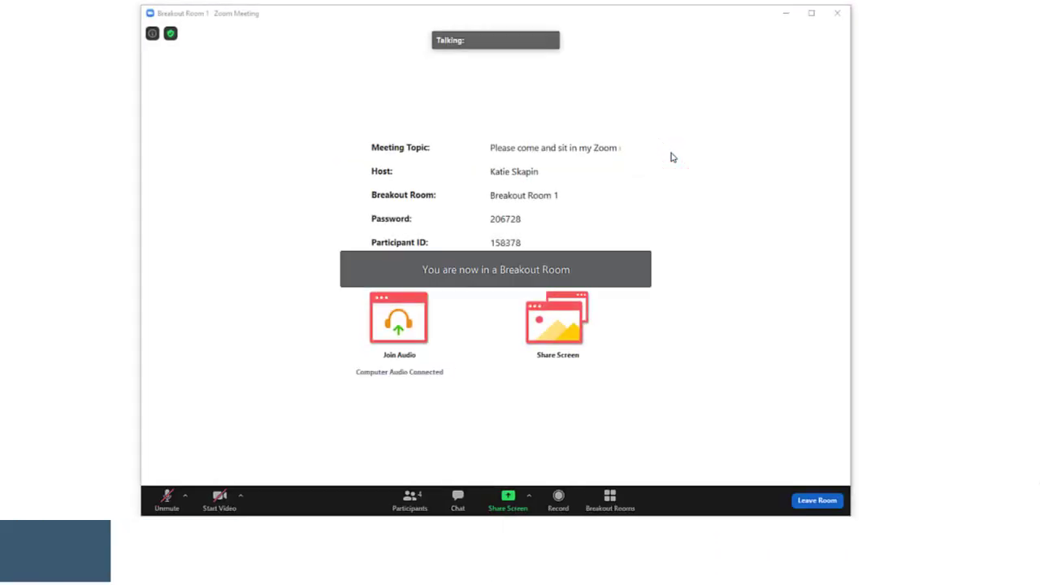
{"action": "left_click", "coordinate": [610, 496]}
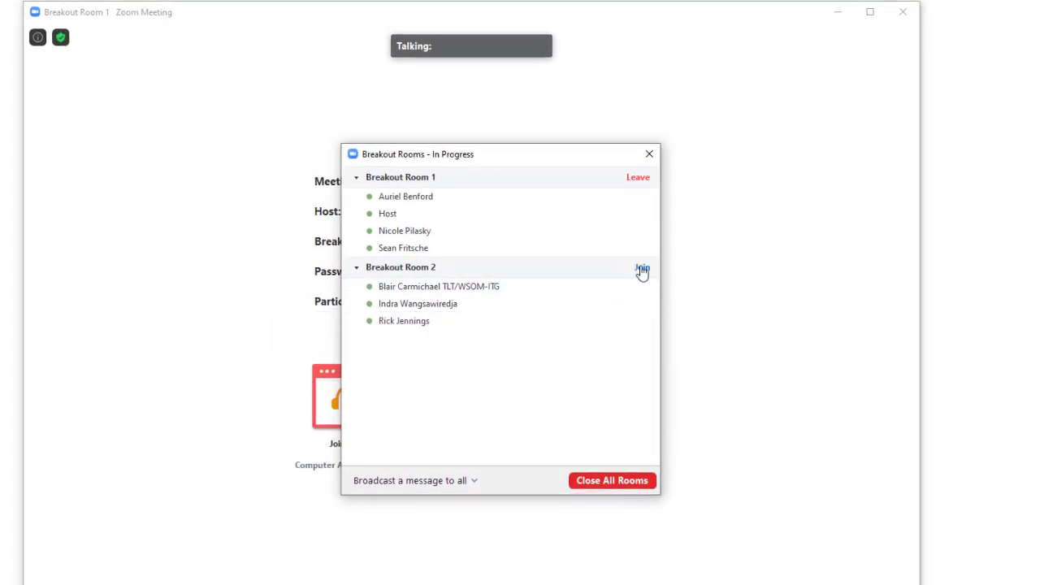
{"action": "left_click", "coordinate": [641, 270]}
{"action": "left_click", "coordinate": [713, 277]}
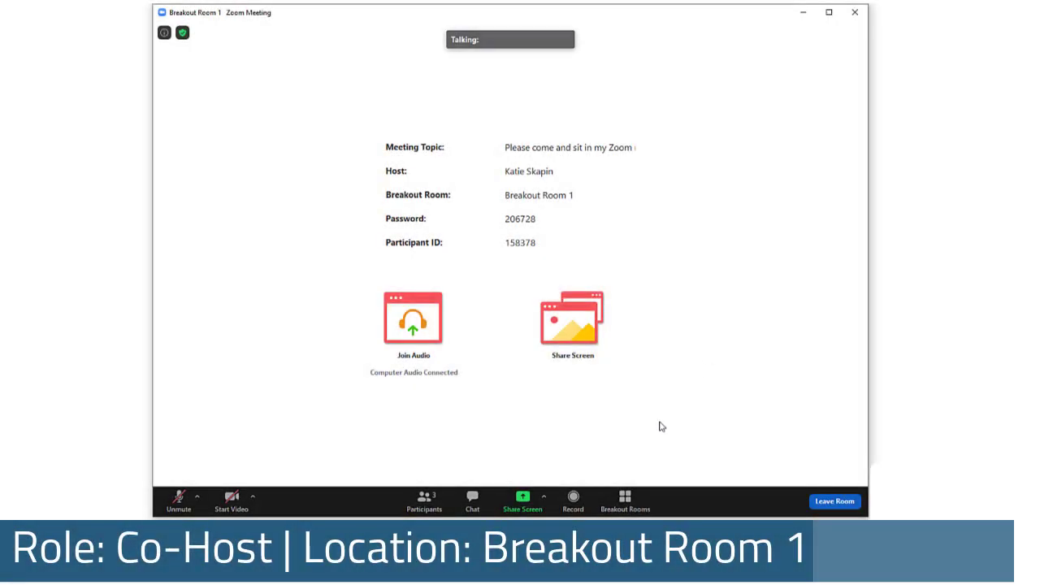
- As co-host, switch from Breakout Room 1 to Breakout Room 2 and return to Breakout Room 1
{"action": "left_click", "coordinate": [626, 496]}
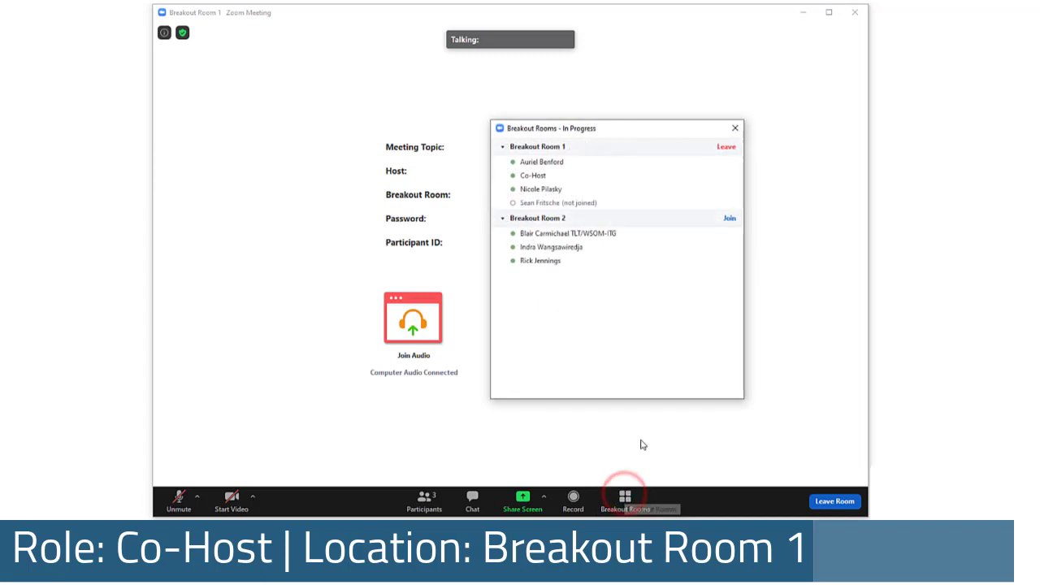
{"action": "left_click", "coordinate": [730, 220]}
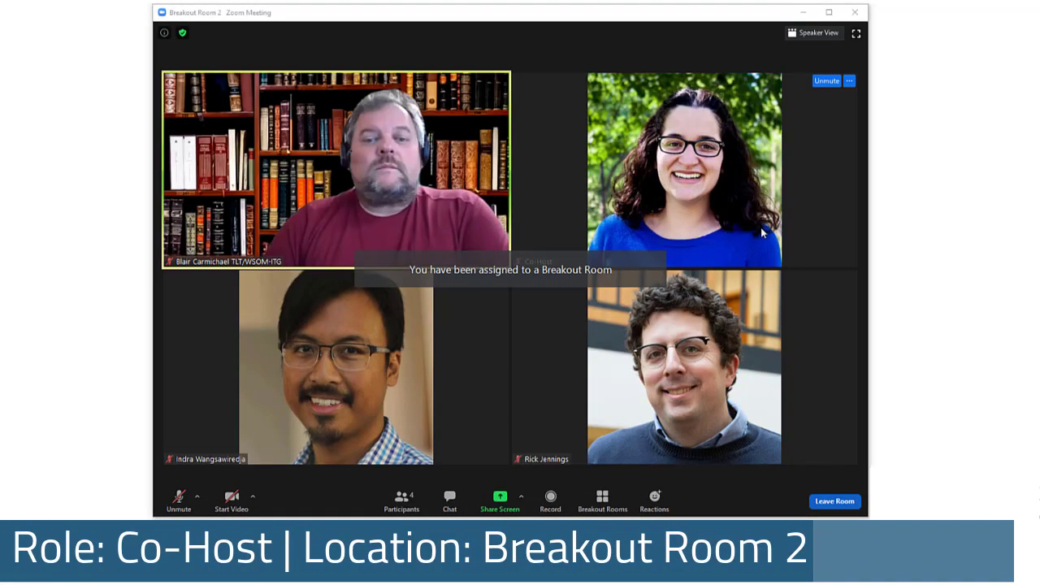
{"action": "left_click", "coordinate": [602, 496]}
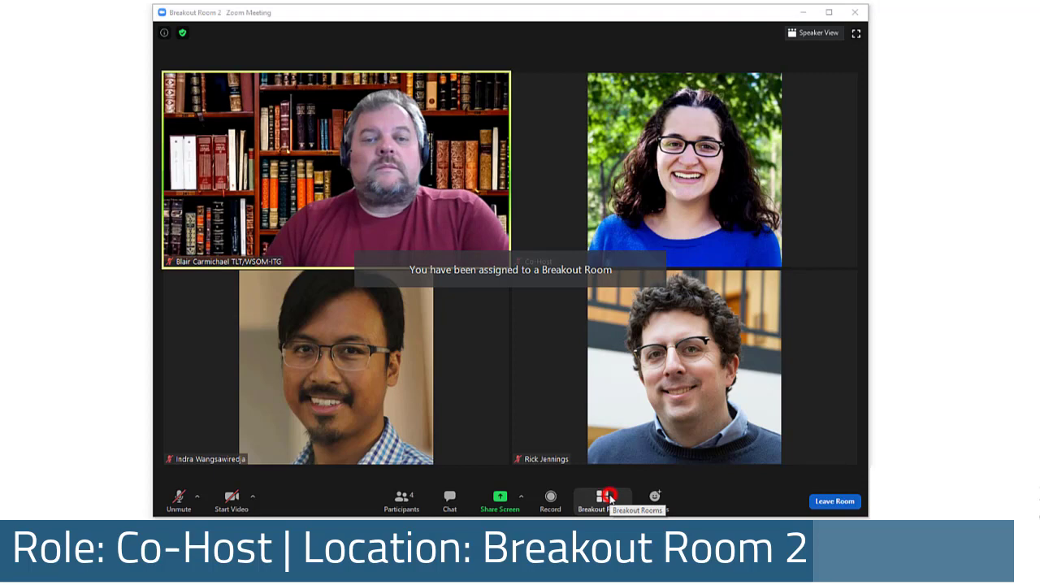
{"action": "left_click", "coordinate": [730, 148]}
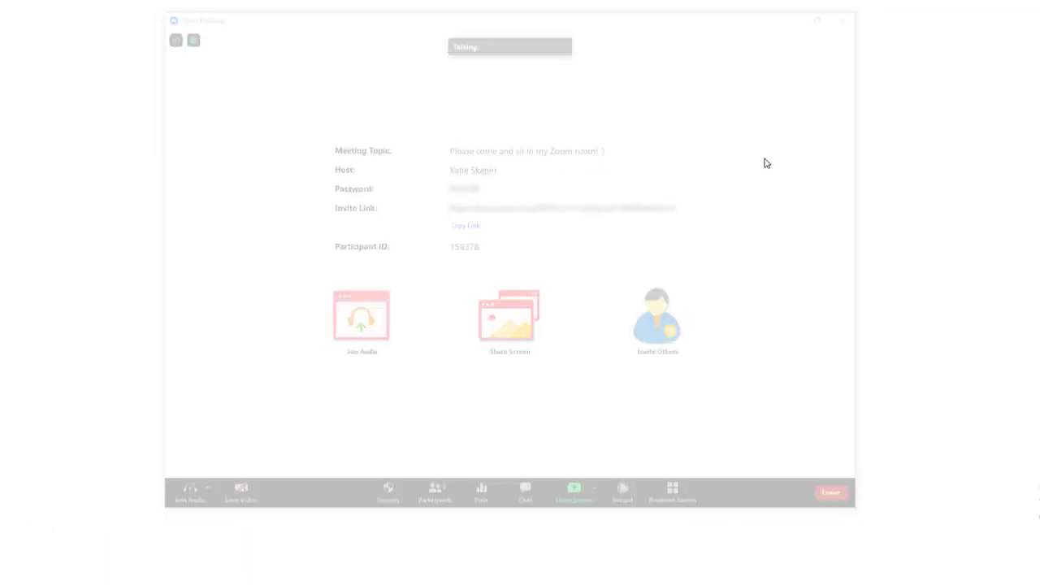
{"action": "left_click", "coordinate": [678, 499]}
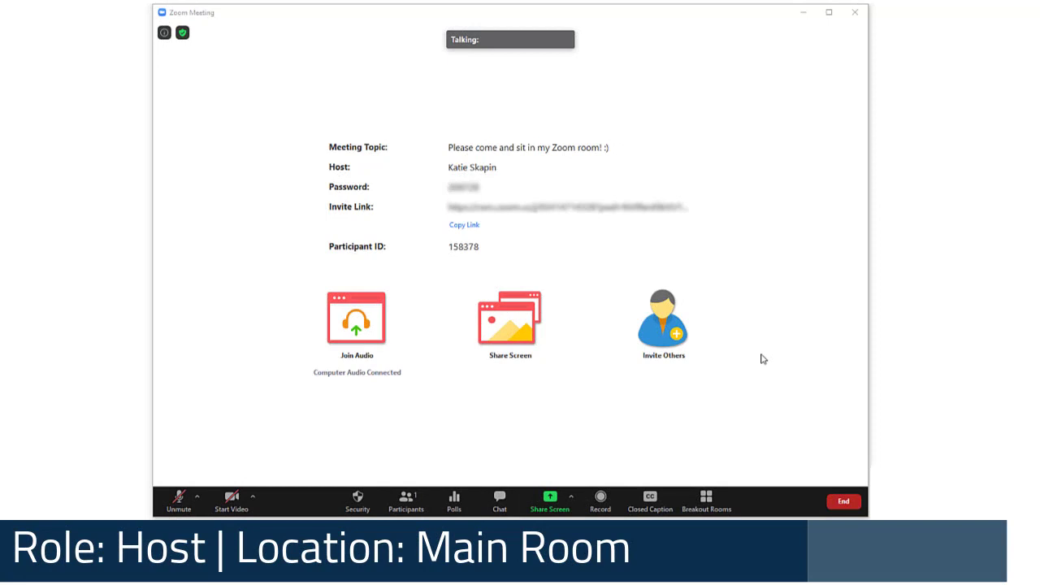
- As host, move the last participant of Breakout Room 1 to Breakout Room 2 and back to Breakout Room 1
{"action": "left_click", "coordinate": [705, 497]}
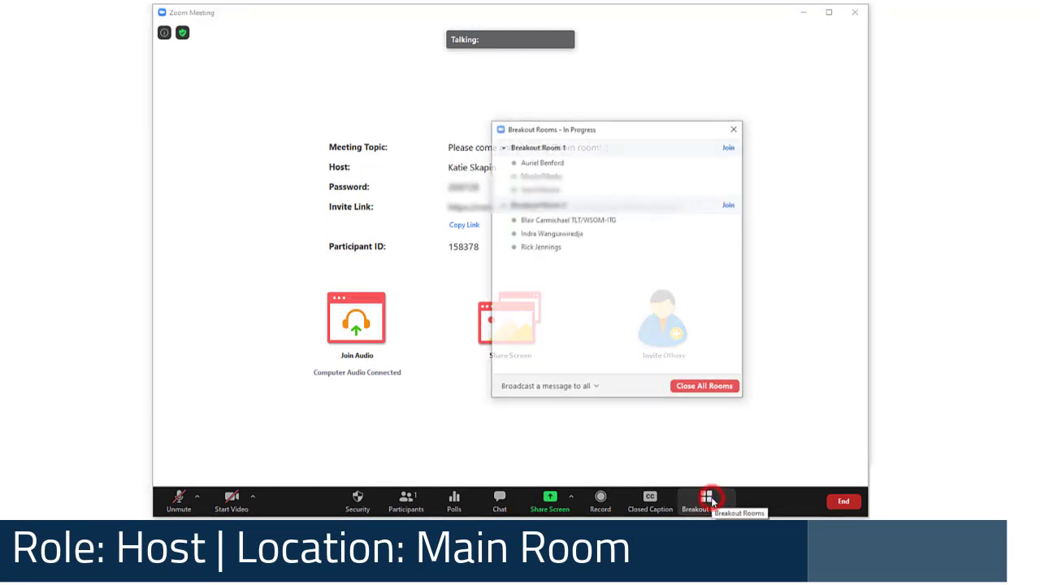
{"action": "left_click", "coordinate": [732, 192]}
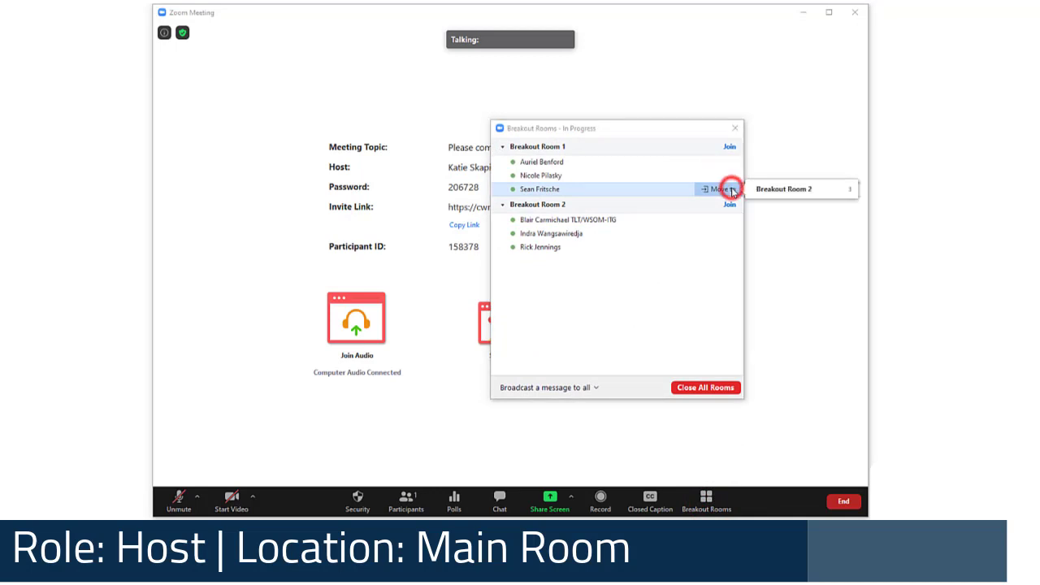
{"action": "left_click", "coordinate": [770, 193]}
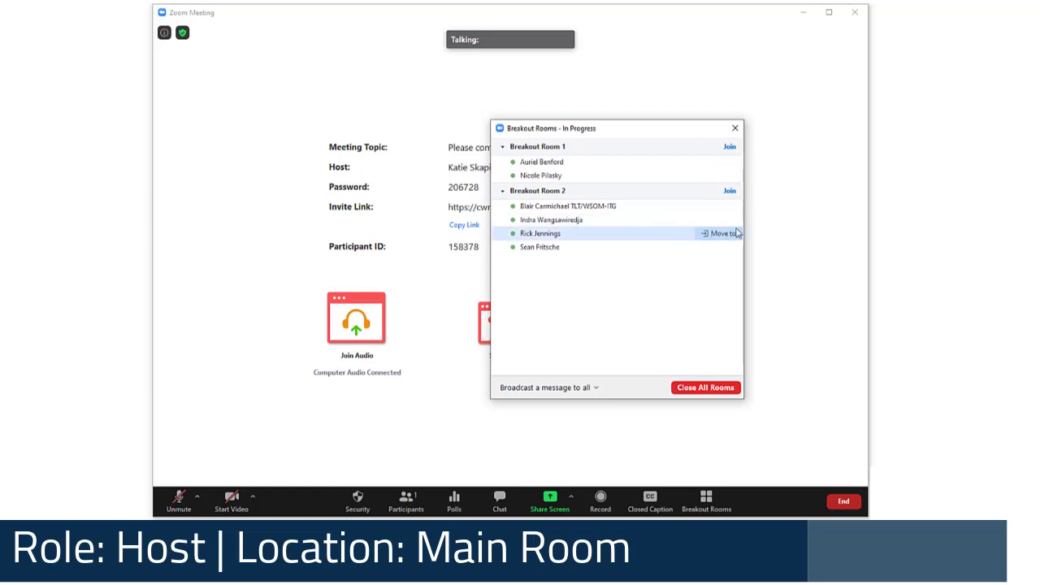
{"action": "left_click", "coordinate": [722, 246]}
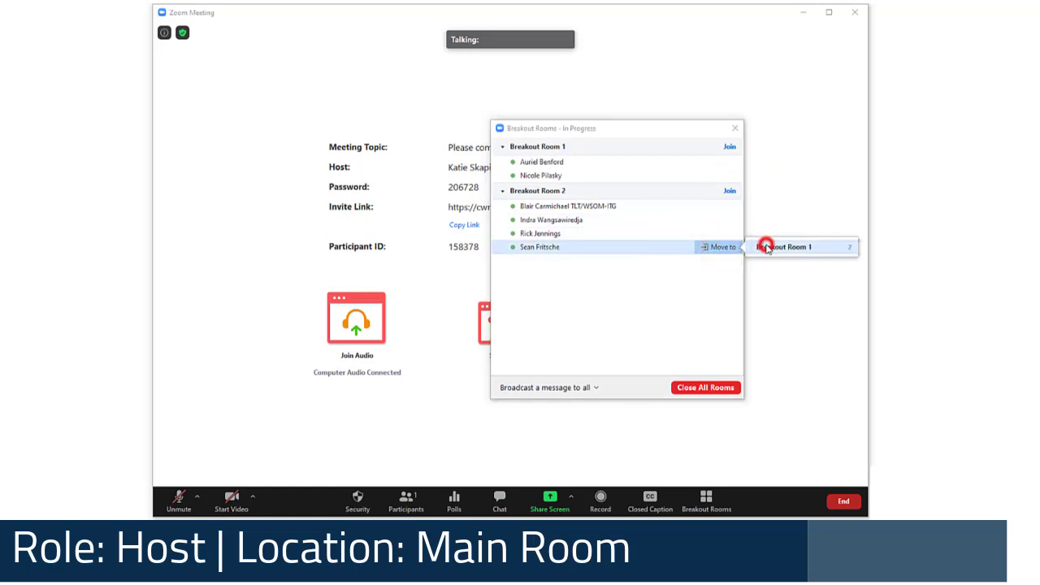
{"action": "left_click", "coordinate": [763, 246]}
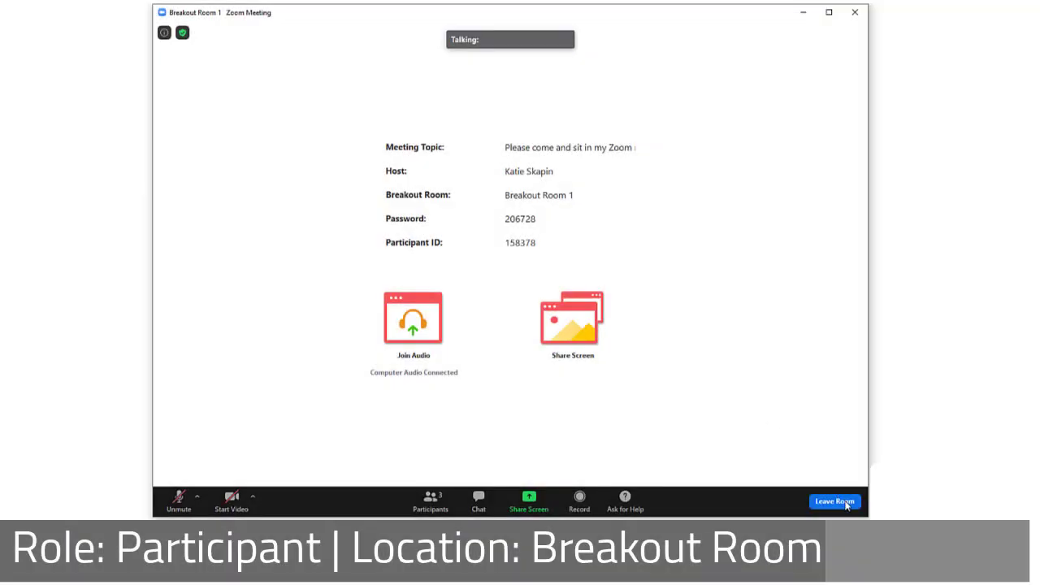
- As participant, leave Breakout Room 1 for the main session and try to rejoin the breakout room from there
{"action": "left_click", "coordinate": [845, 500]}
{"action": "left_click", "coordinate": [792, 468]}
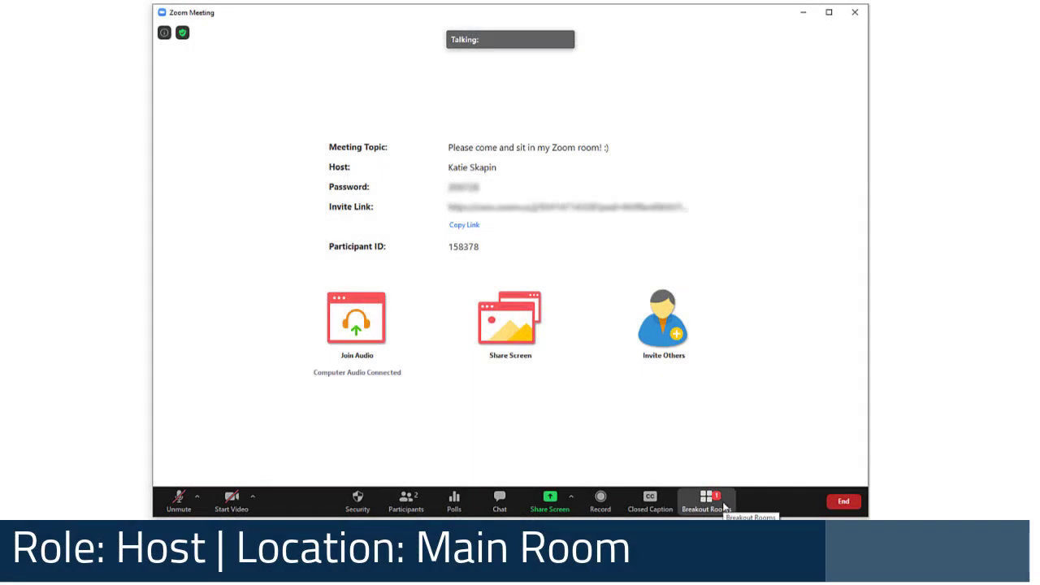
{"action": "left_click", "coordinate": [705, 499]}
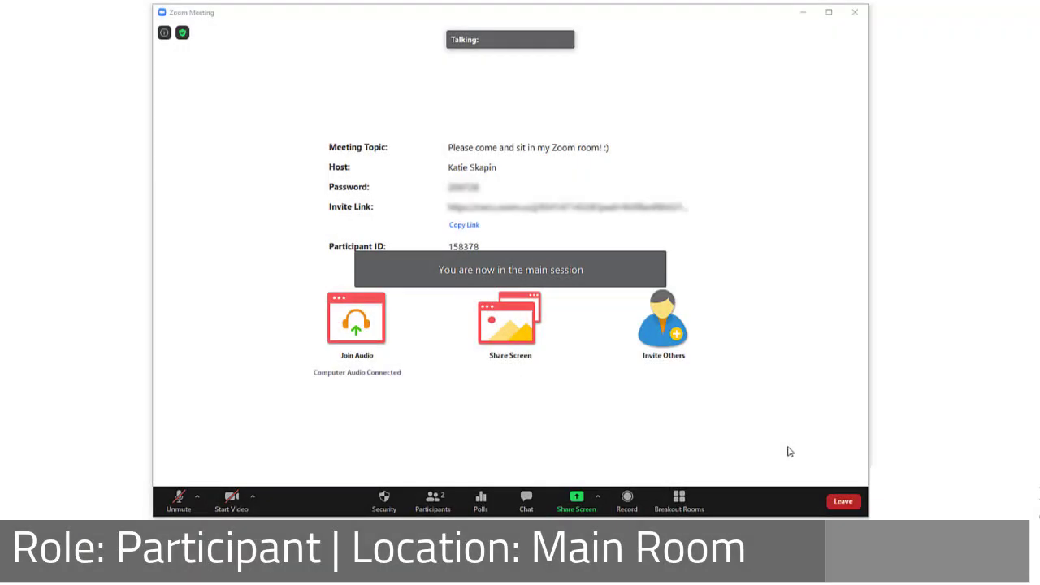
{"action": "left_click", "coordinate": [678, 497]}
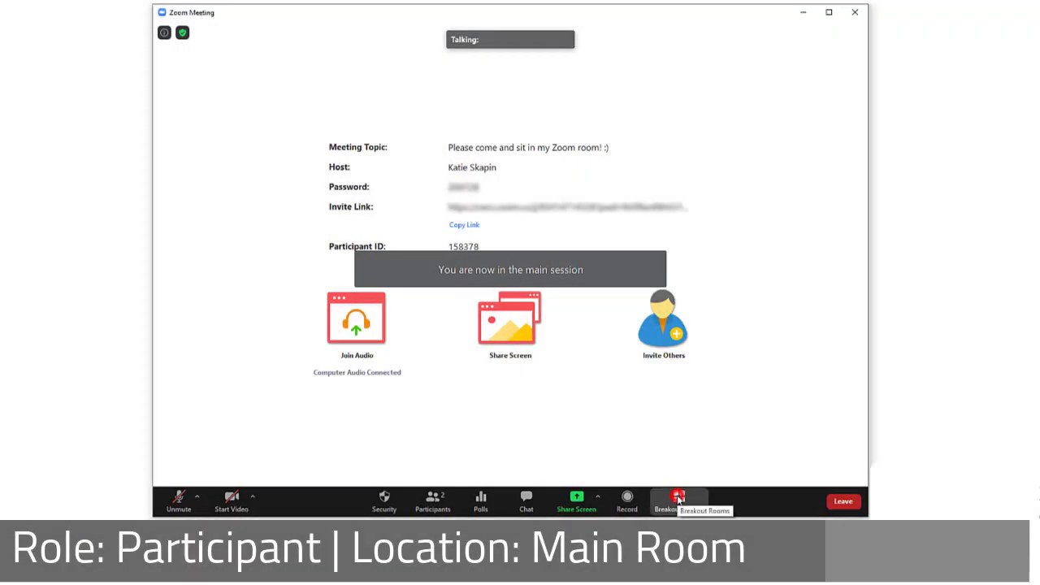
{"action": "left_click", "coordinate": [615, 298]}
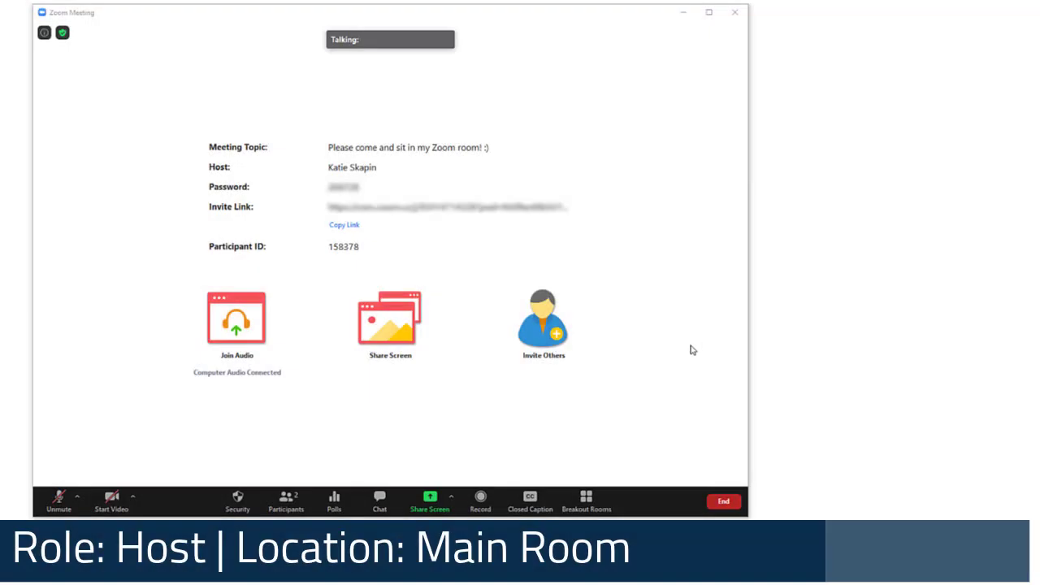
- As host in the main session, make the other participant in the participants list the meeting host
{"action": "left_click", "coordinate": [289, 497]}
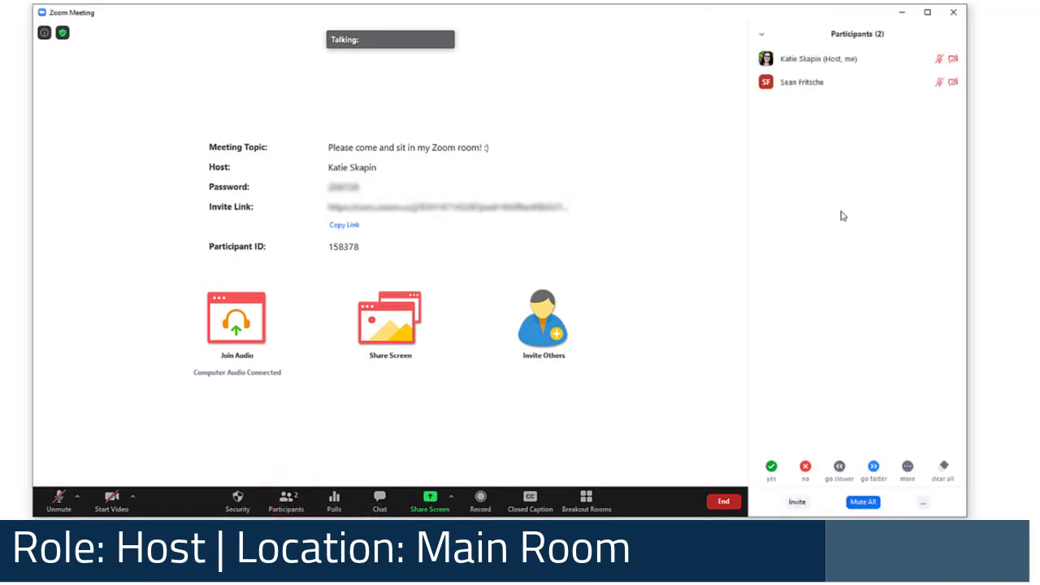
{"action": "left_click", "coordinate": [944, 82]}
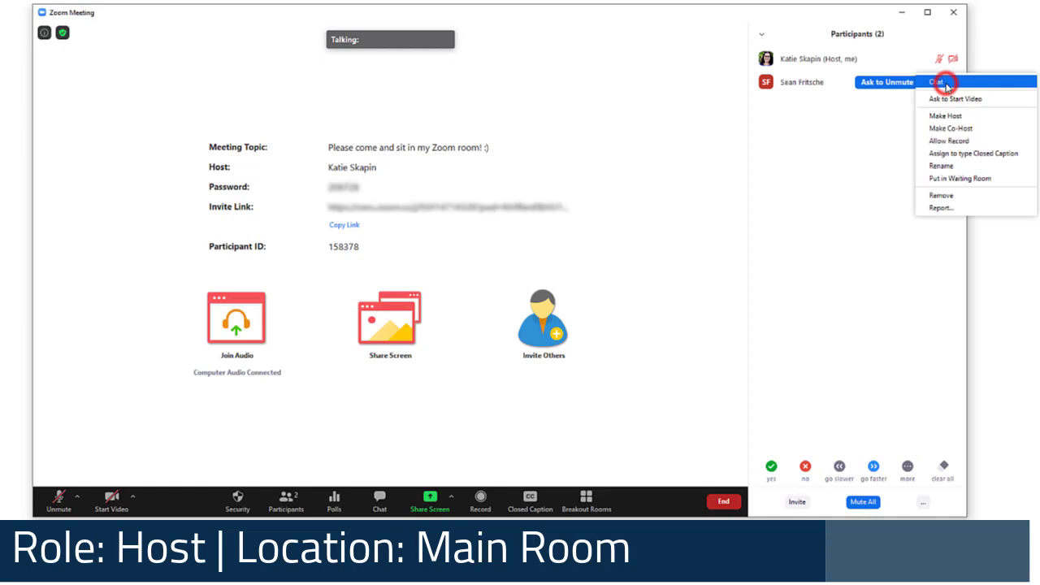
{"action": "left_click", "coordinate": [946, 116]}
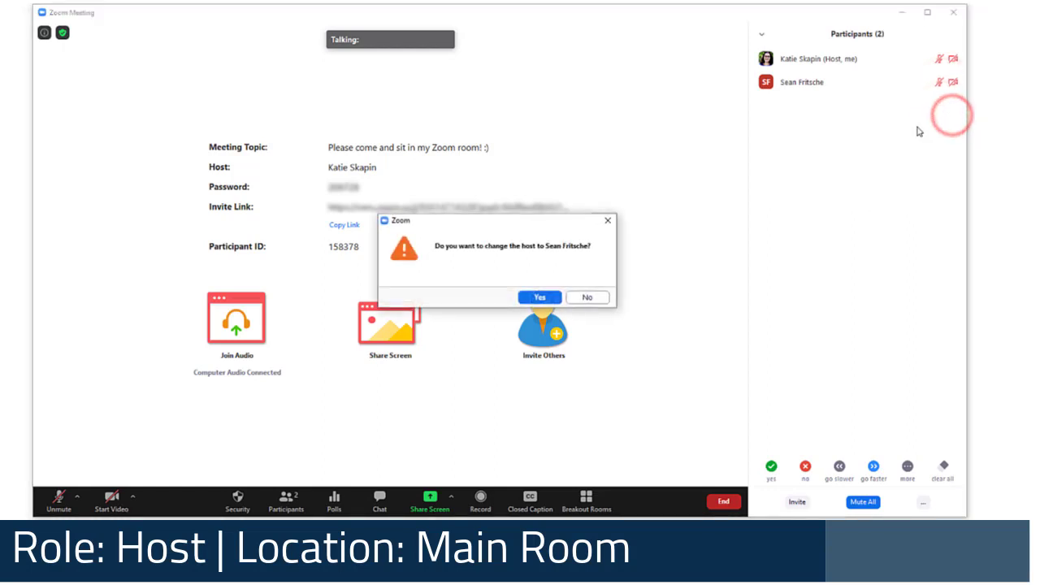
{"action": "left_click", "coordinate": [535, 298]}
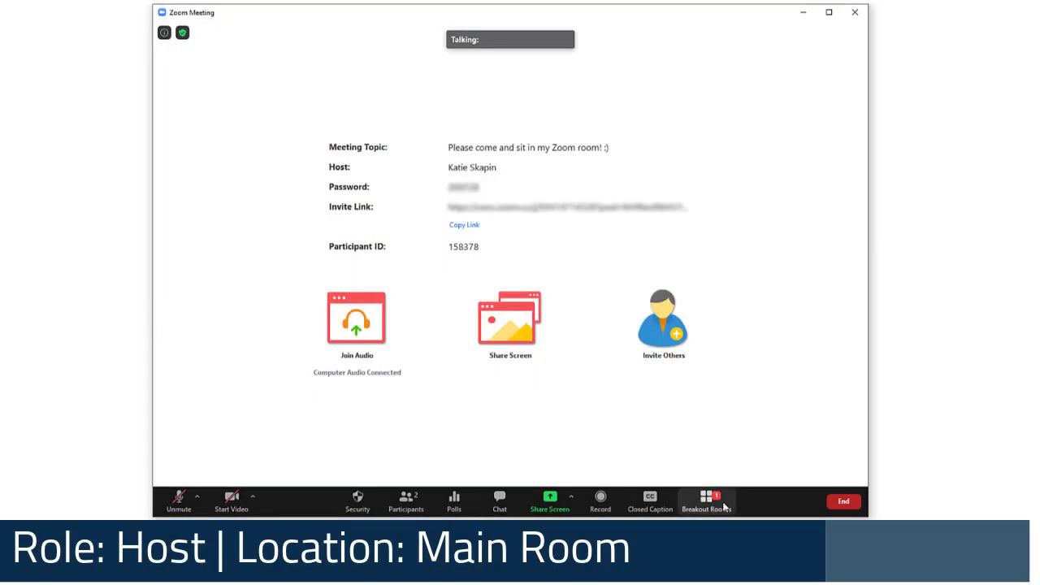
- Assign the unassigned participant to Breakout Room 1
{"action": "left_click", "coordinate": [706, 499]}
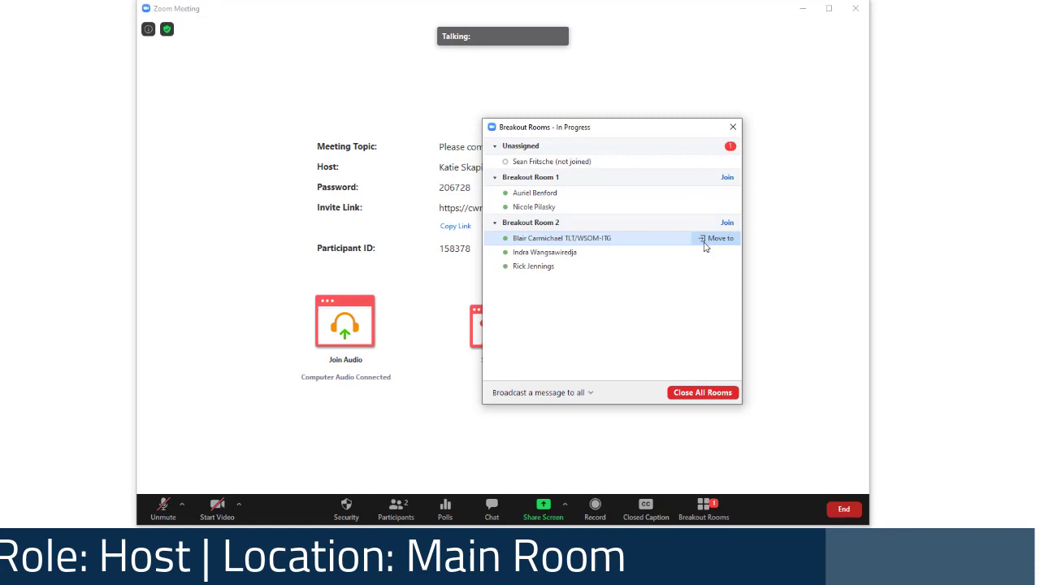
{"action": "mouse_move", "coordinate": [622, 163]}
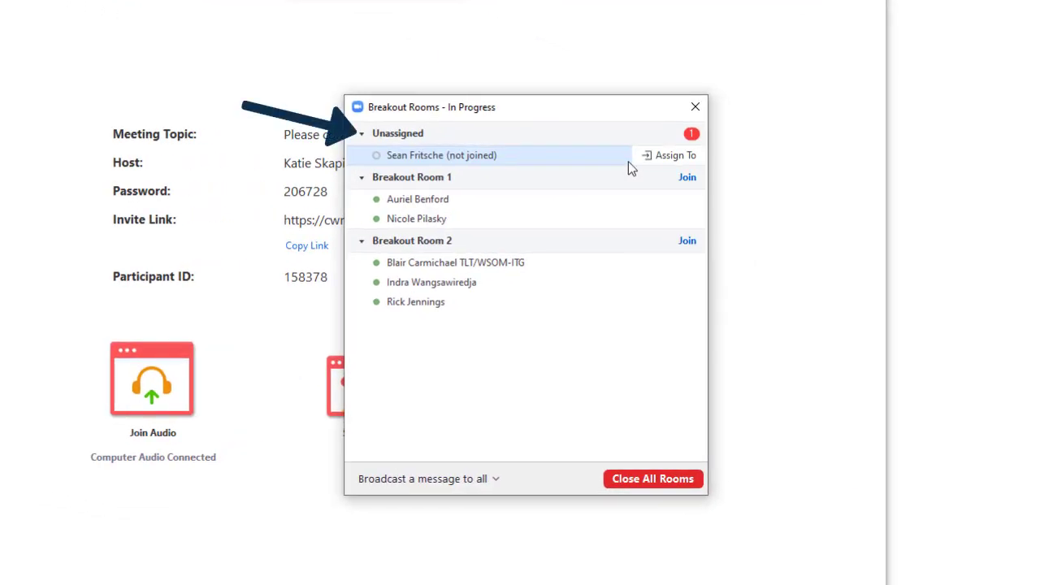
{"action": "left_click", "coordinate": [679, 157]}
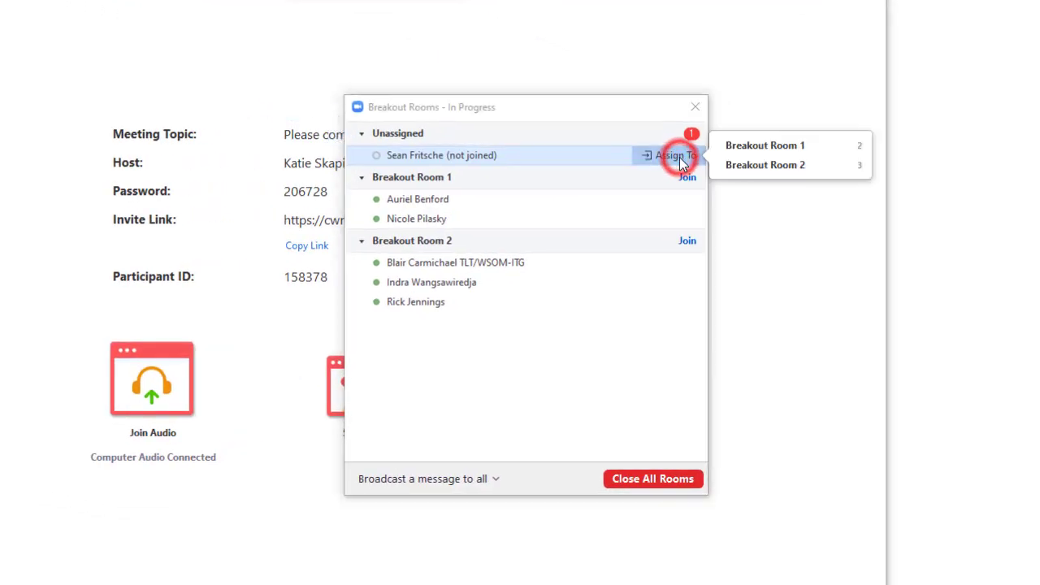
{"action": "left_click", "coordinate": [768, 147]}
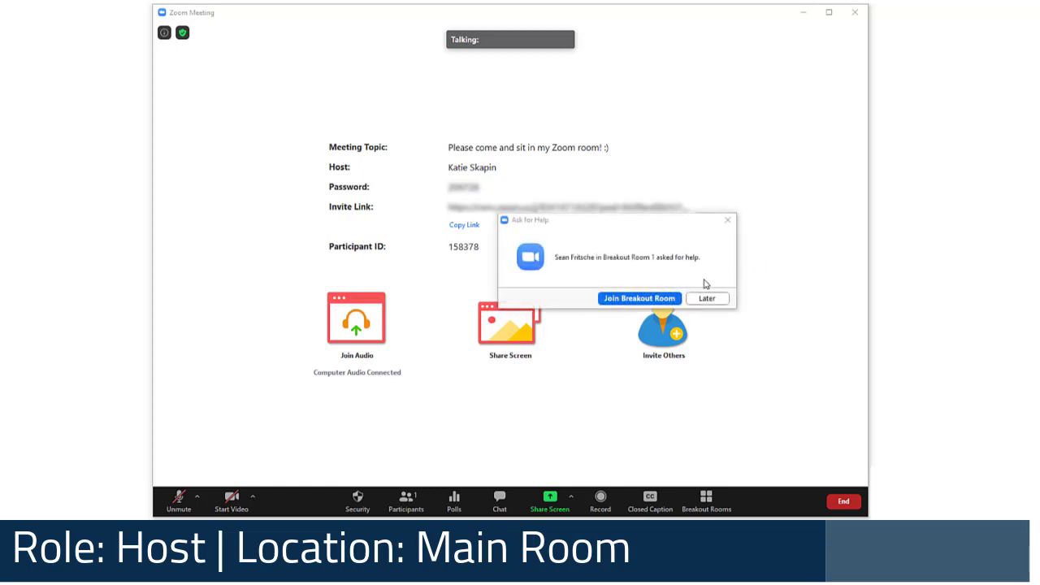
- Join Breakout Room 1 in response to the participant's help request, and leave it to return to the main session
{"action": "left_click", "coordinate": [670, 298]}
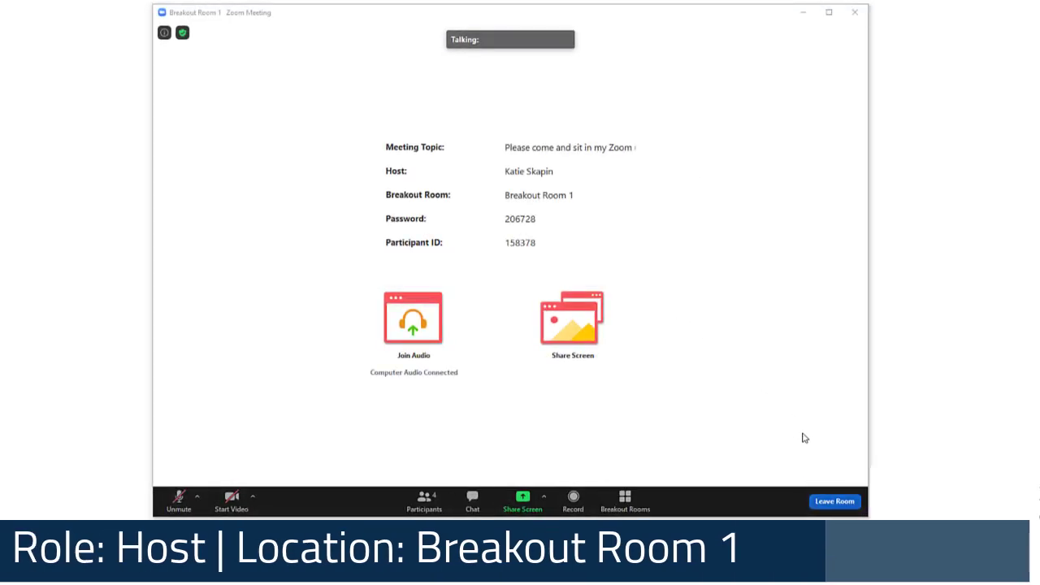
{"action": "left_click", "coordinate": [841, 499]}
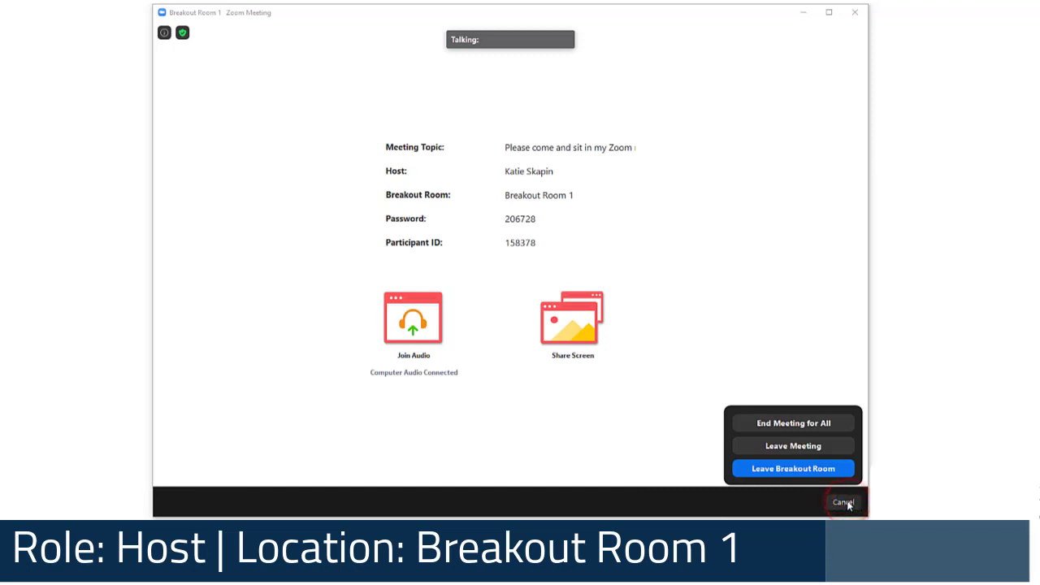
{"action": "left_click", "coordinate": [816, 469]}
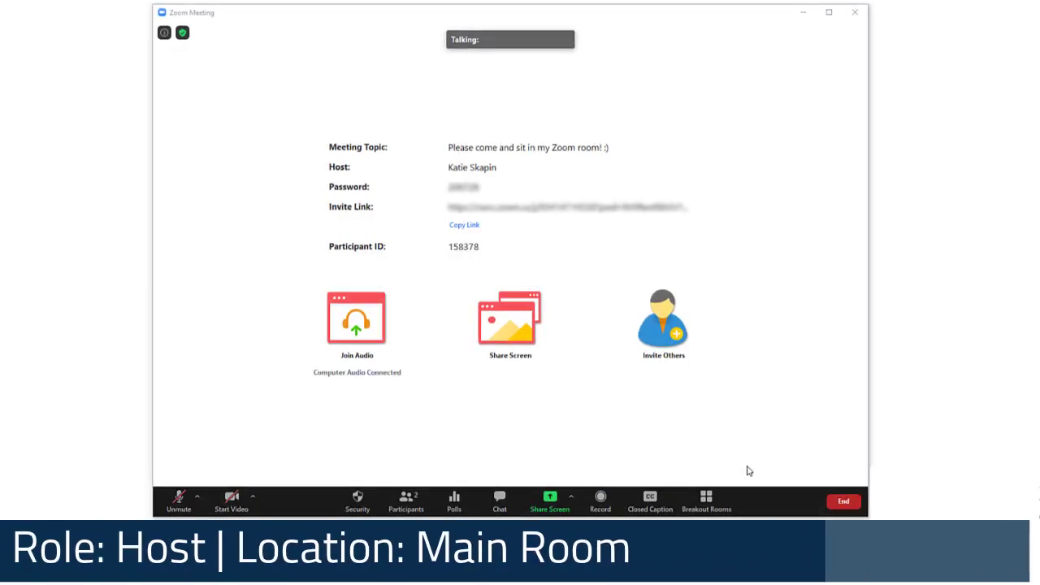
- Broadcast the message "5 more minutes!" to all breakout rooms and close all rooms
{"action": "left_click", "coordinate": [714, 499]}
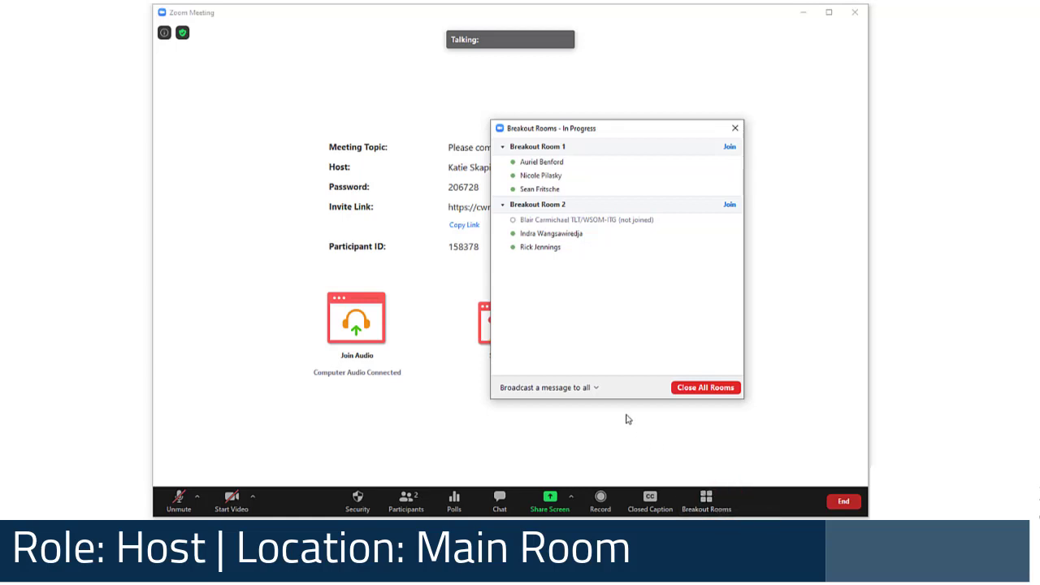
{"action": "left_click", "coordinate": [600, 390]}
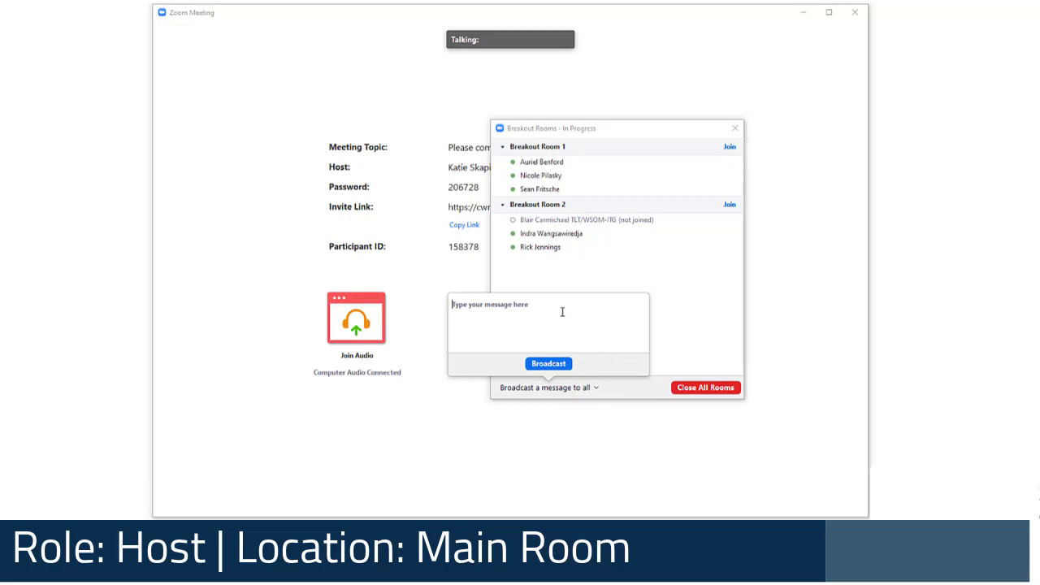
{"action": "type", "text": "5 more minutes!"}
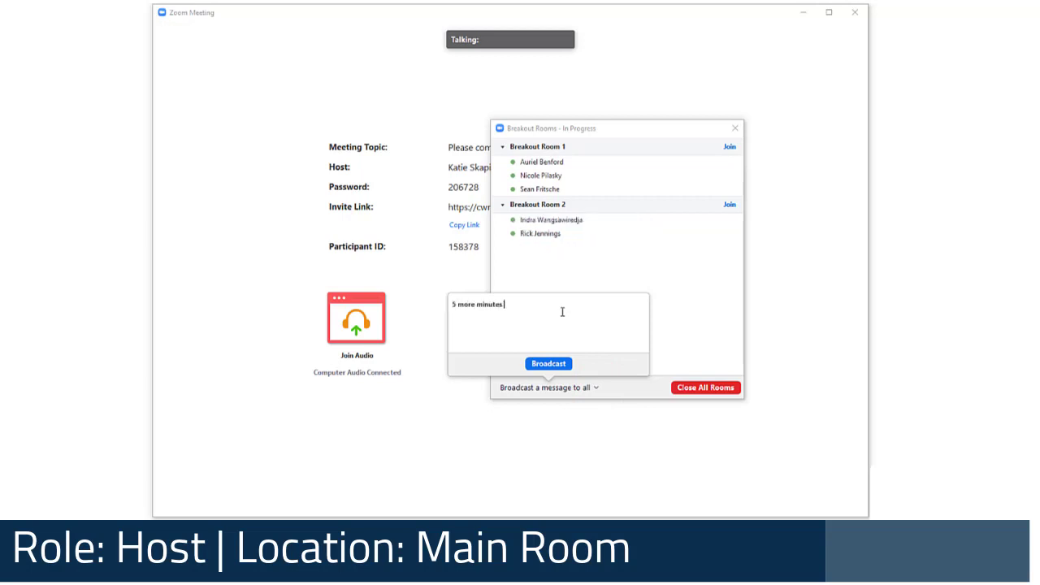
{"action": "left_click", "coordinate": [549, 364]}
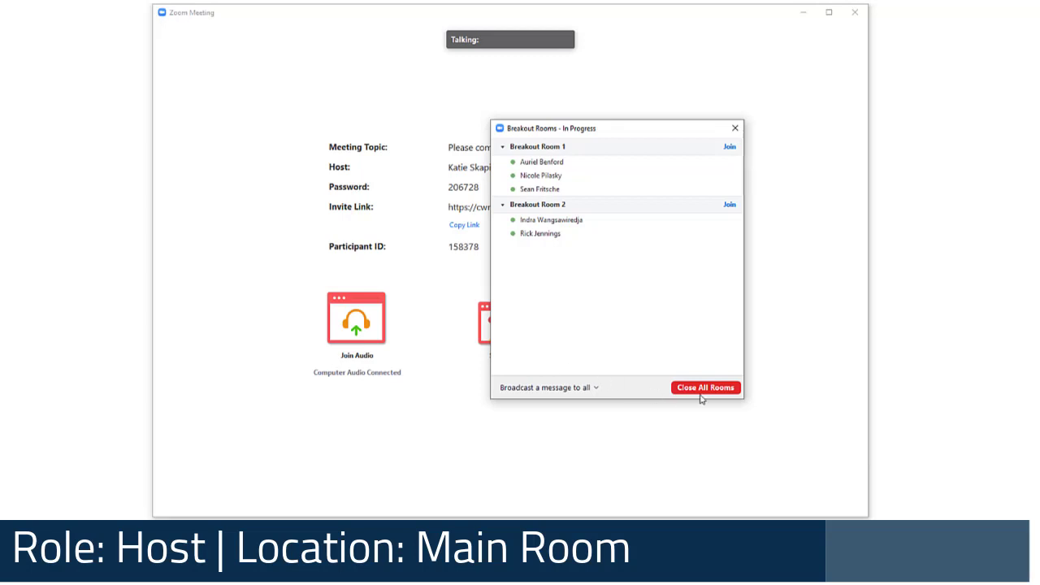
{"action": "left_click", "coordinate": [731, 388]}
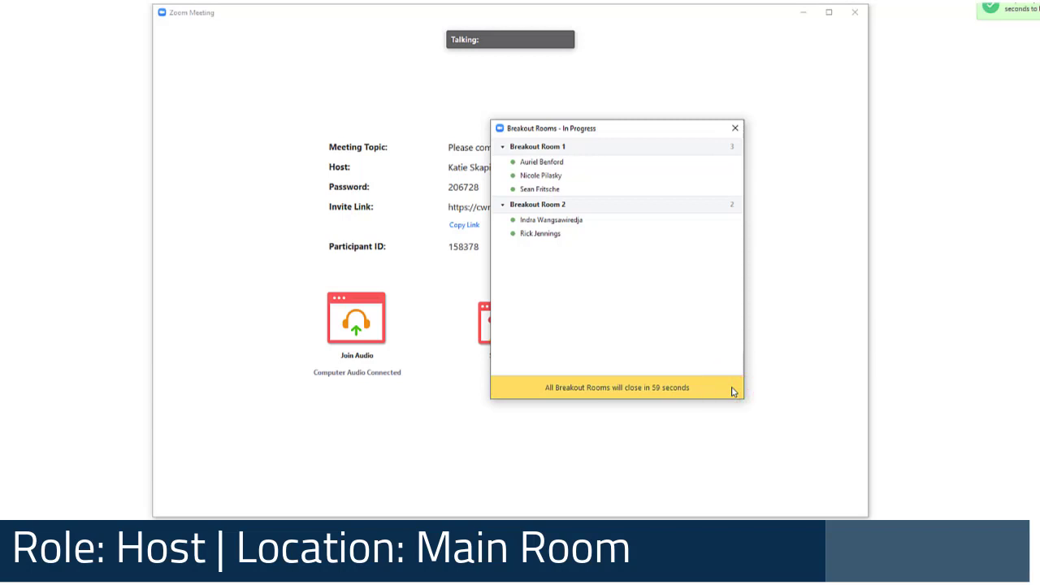